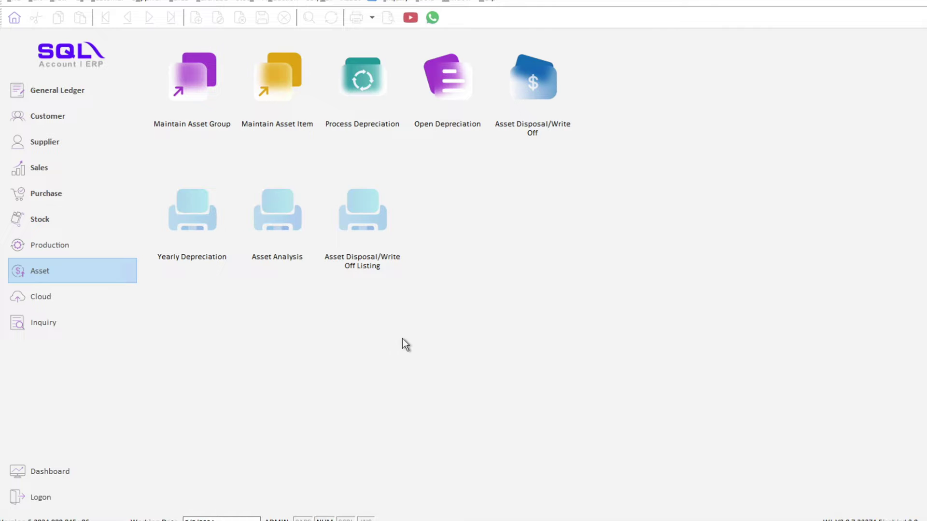
Open the General Ledger chart of accounts and locate the MOTOR VEHICLE and ACCUM DEPRN. - MOTOR VEHICLE accounts
{"action": "left_click", "coordinate": [71, 89]}
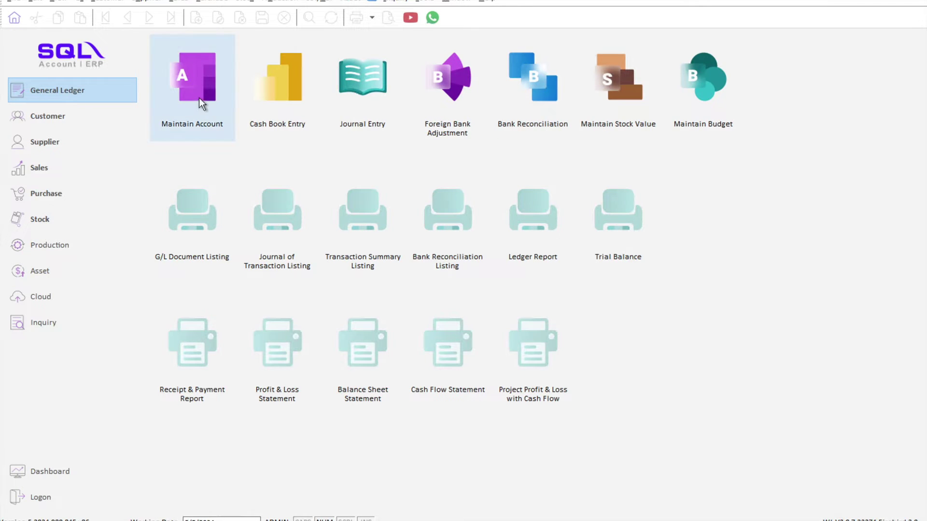
{"action": "left_click", "coordinate": [199, 98]}
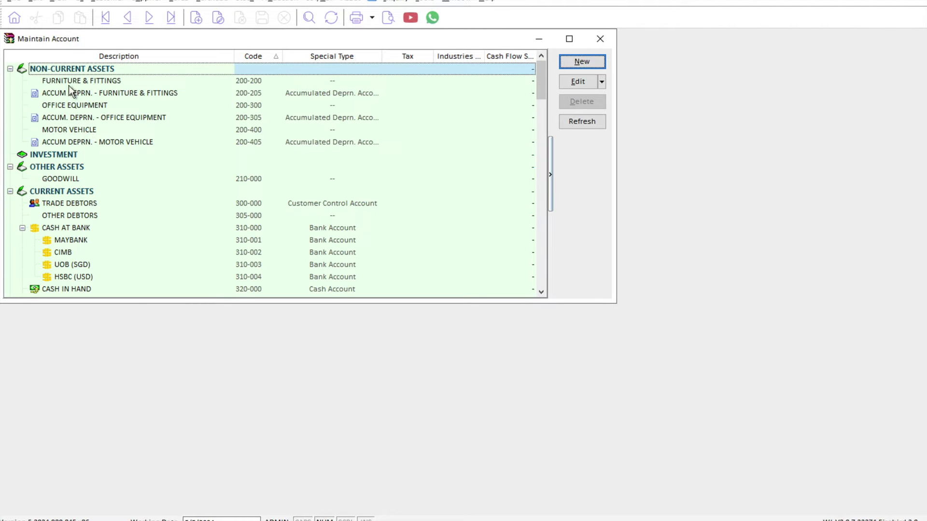
{"action": "left_click", "coordinate": [73, 131]}
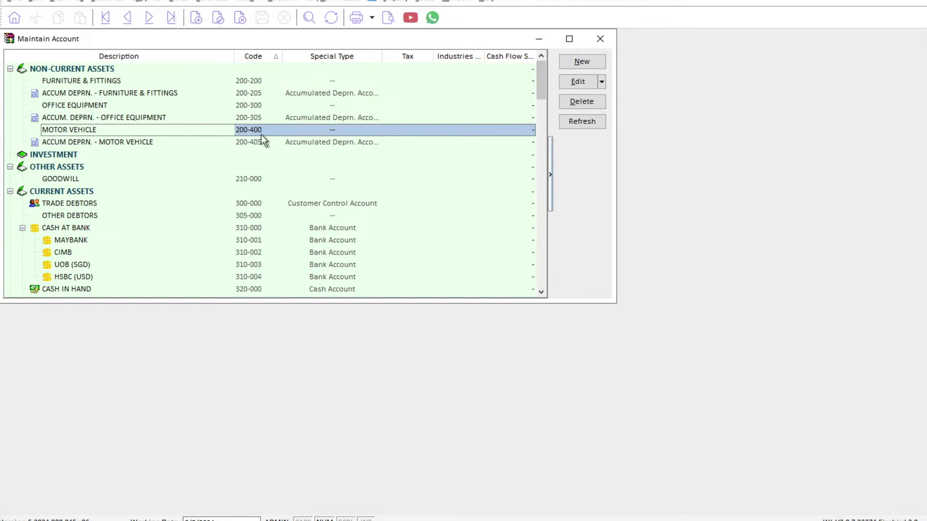
{"action": "left_click", "coordinate": [110, 142]}
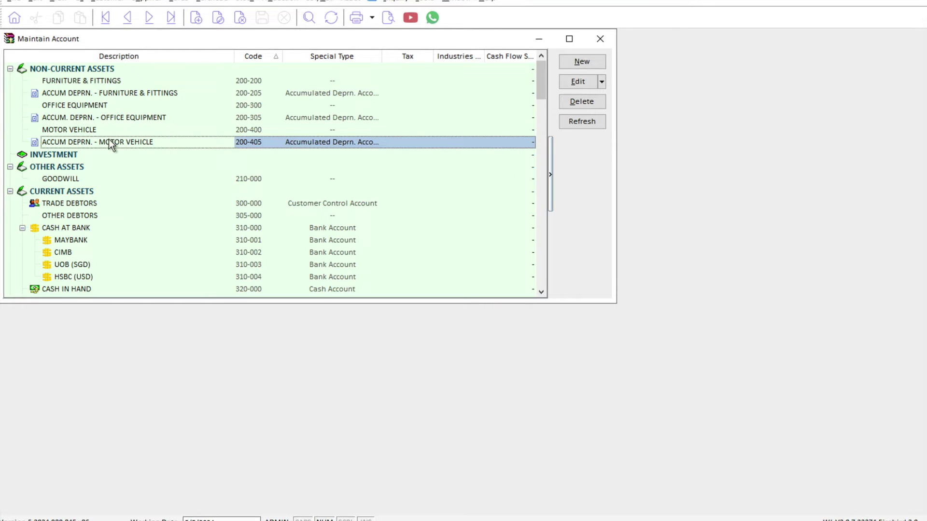
Enlarge the account list to find GAIN / LOSS ON DISPOSAL and DEPRECIATION OF FIXED ASSETS, then close it
{"action": "left_click_drag", "start_coordinate": [542, 89], "coordinate": [537, 192]}
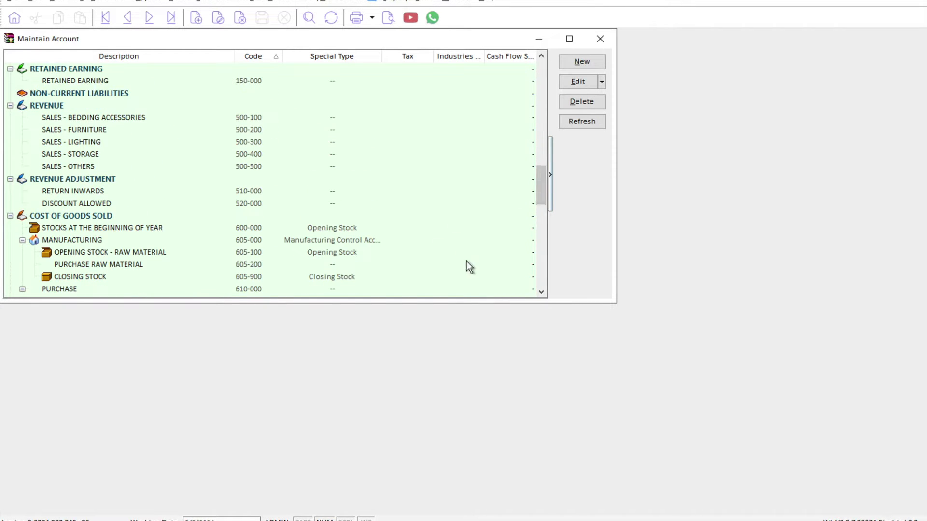
{"action": "left_click_drag", "start_coordinate": [598, 303], "coordinate": [589, 460]}
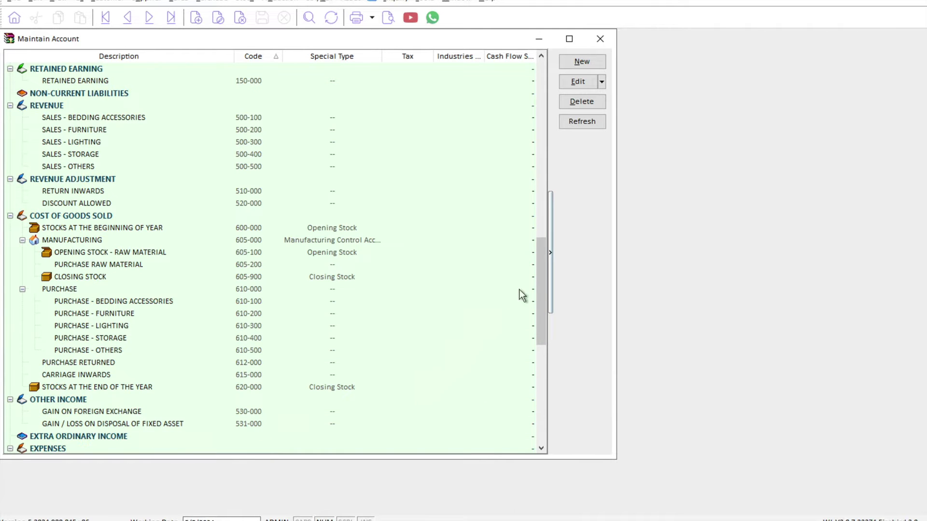
{"action": "left_click_drag", "start_coordinate": [535, 288], "coordinate": [541, 319]}
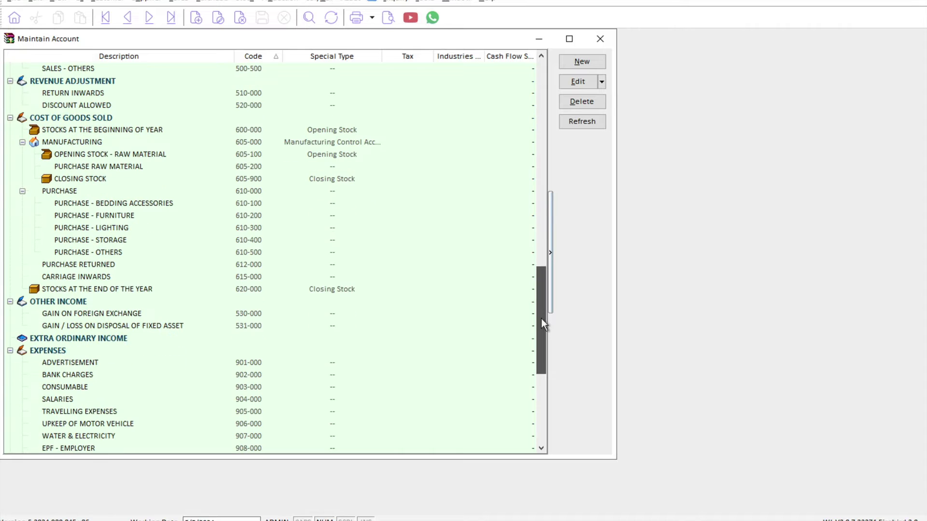
{"action": "left_click", "coordinate": [153, 326]}
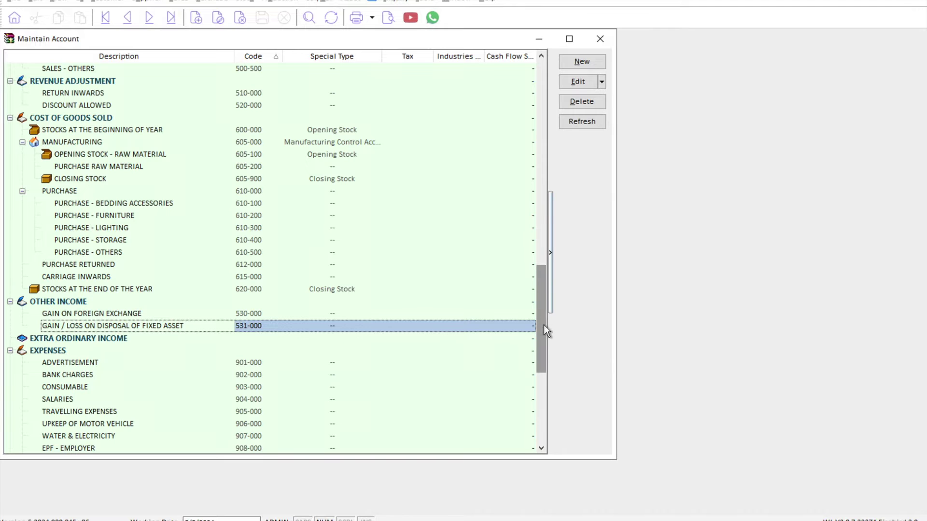
{"action": "left_click_drag", "start_coordinate": [541, 325], "coordinate": [540, 394]}
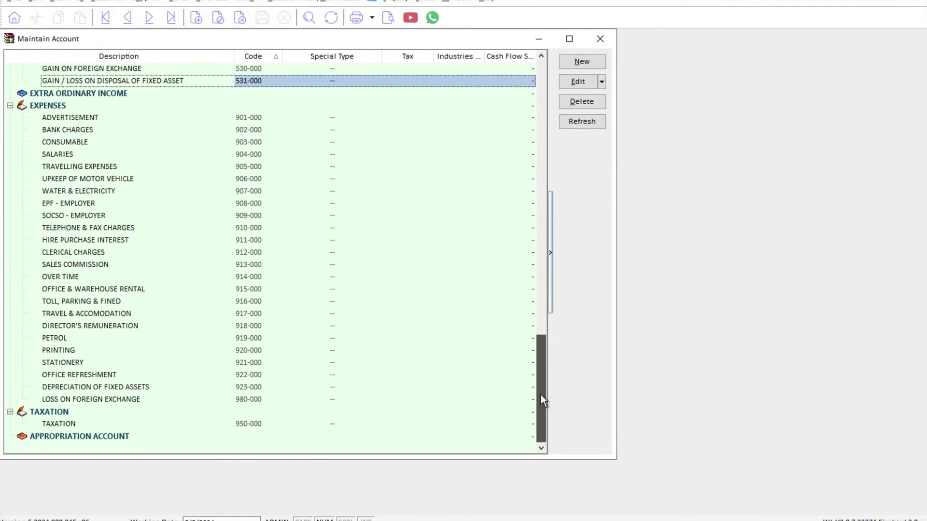
{"action": "left_click", "coordinate": [112, 387]}
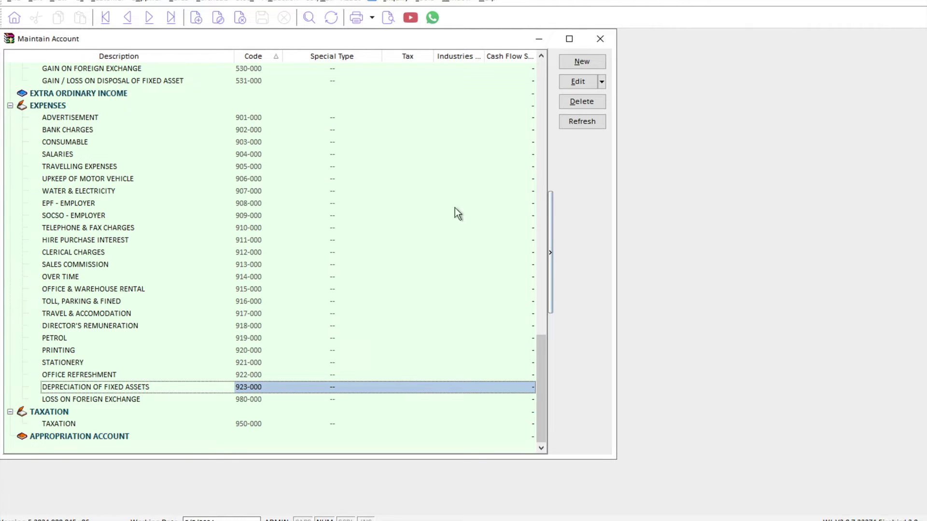
{"action": "left_click", "coordinate": [599, 39]}
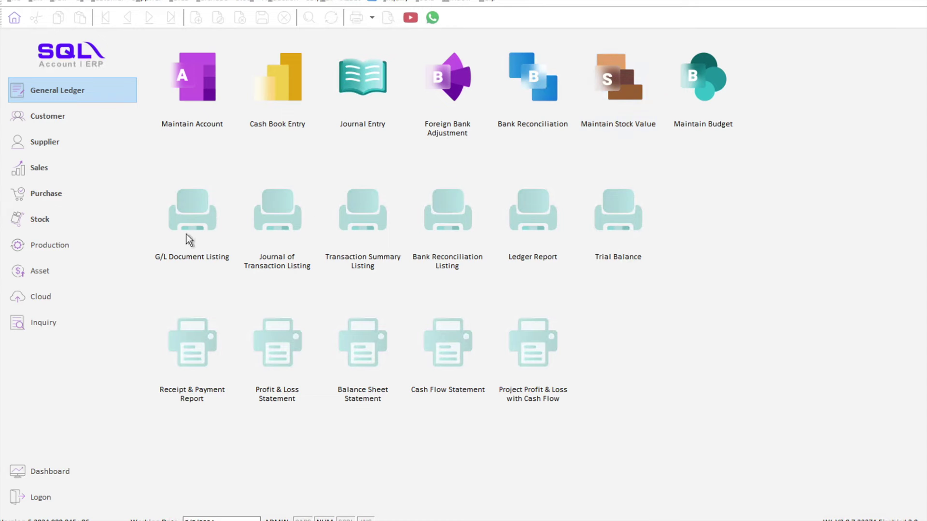
Open Maintain Asset Group in the Asset module, widen the list, and start a new group
{"action": "left_click", "coordinate": [40, 271]}
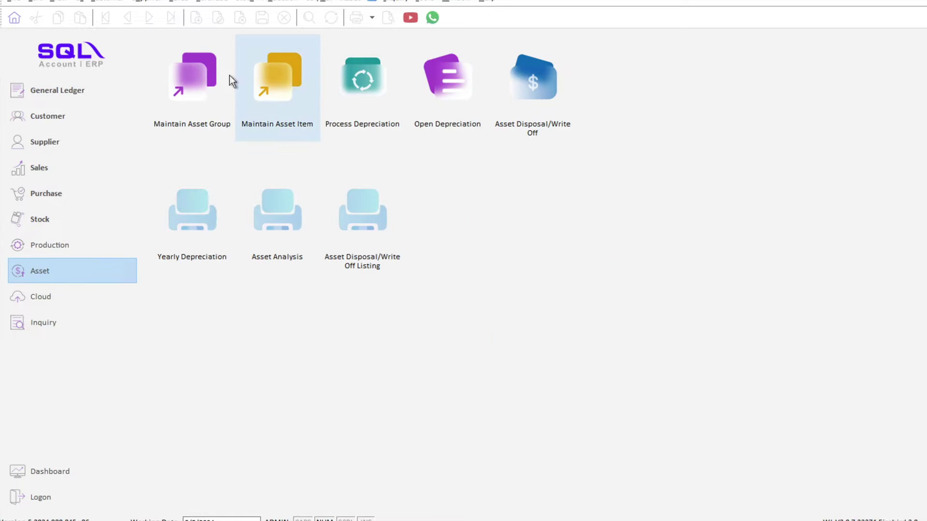
{"action": "left_click", "coordinate": [190, 70]}
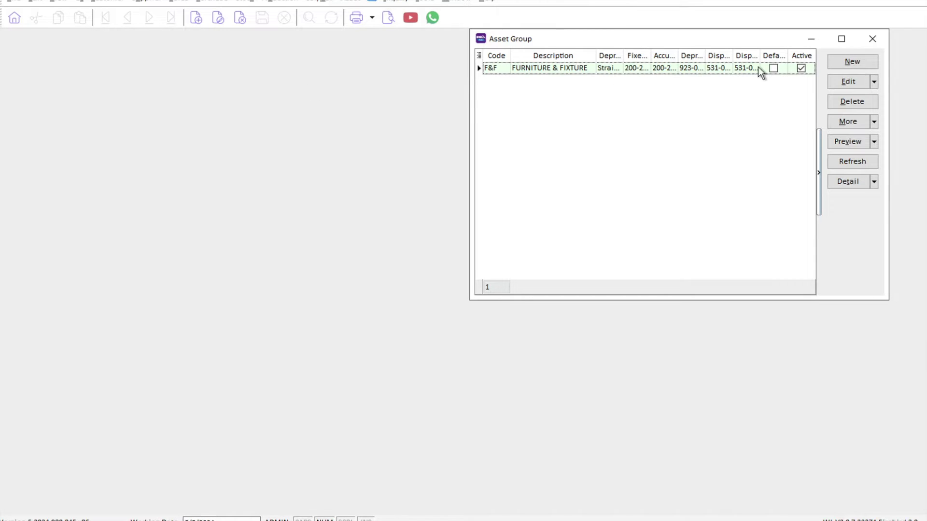
{"action": "left_click_drag", "start_coordinate": [469, 81], "coordinate": [203, 83]}
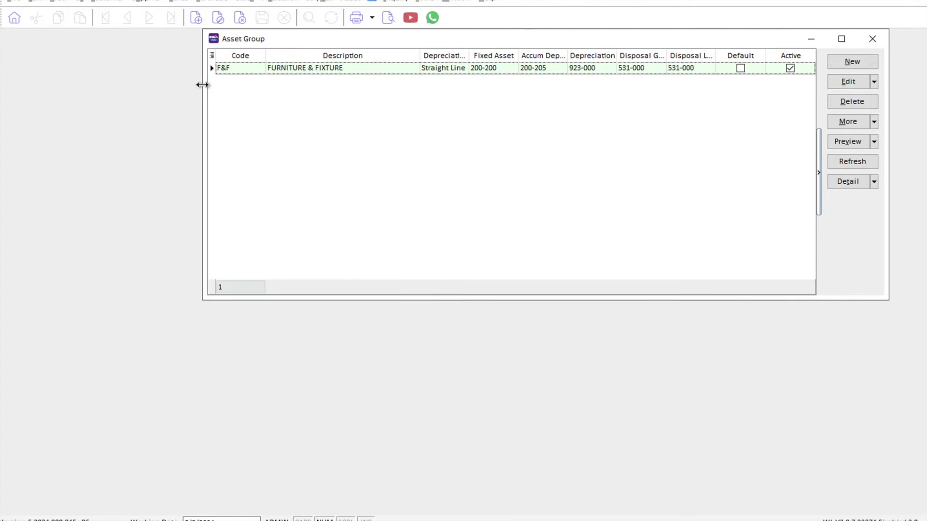
{"action": "left_click", "coordinate": [862, 68]}
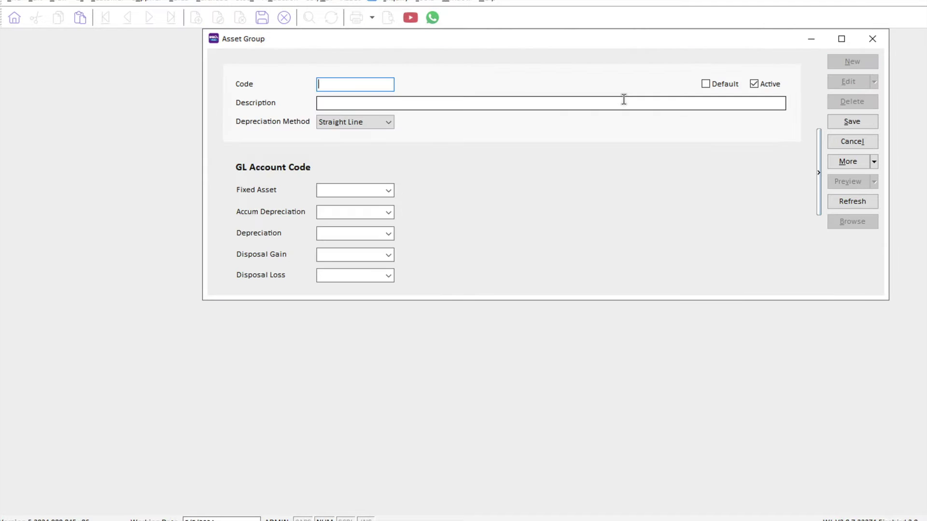
Enter group code MV and description Motor Vehicles, keeping Straight Line as the depreciation method
{"action": "type", "text": "MV"}
{"action": "key", "text": "Tab"}
{"action": "key", "text": "shift+Tab"}
{"action": "left_click", "coordinate": [318, 103]}
{"action": "type", "text": "M"}
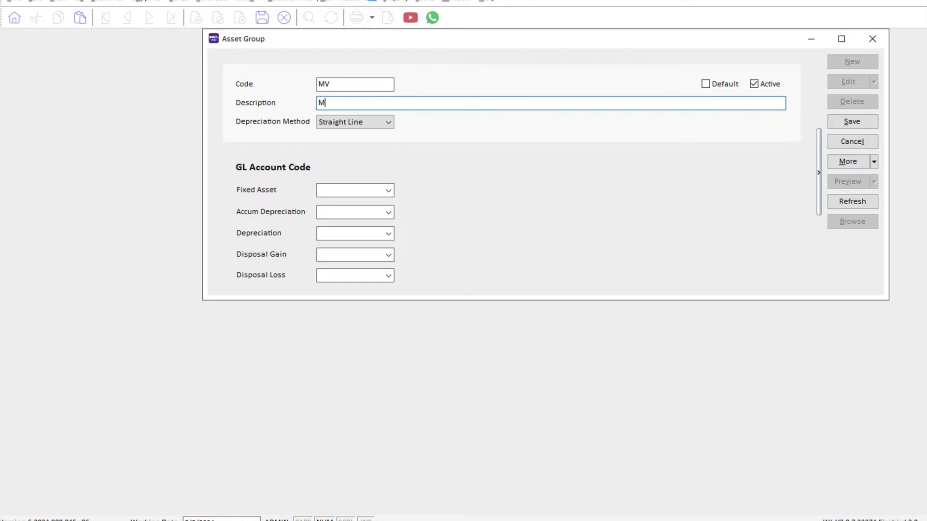
{"action": "type", "text": "otor Vehicles"}
{"action": "left_click", "coordinate": [388, 122]}
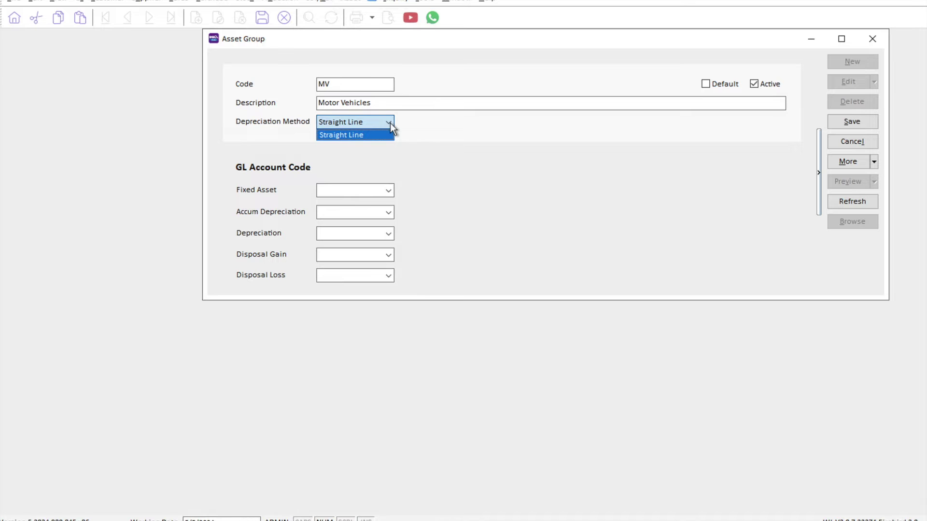
{"action": "left_click", "coordinate": [447, 137]}
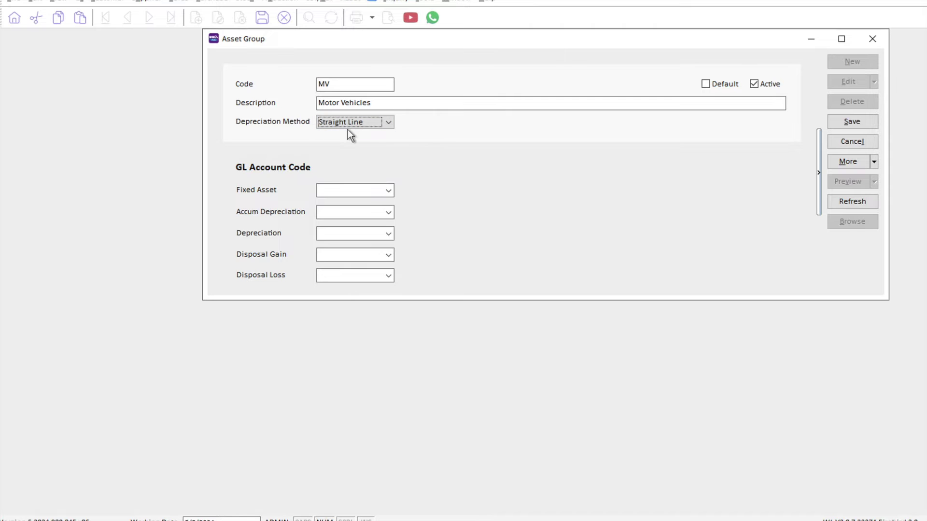
{"action": "left_click", "coordinate": [388, 191]}
Assign fixed asset account 200-400, accumulated depreciation 200-405 and depreciation expense 923-000
{"action": "type", "text": "moto"}
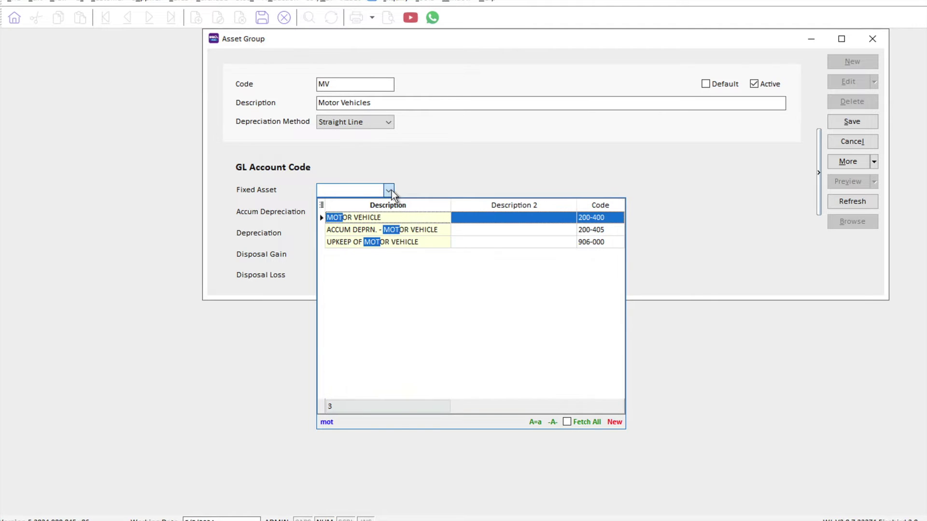
{"action": "left_click", "coordinate": [384, 217]}
{"action": "left_click", "coordinate": [388, 212]}
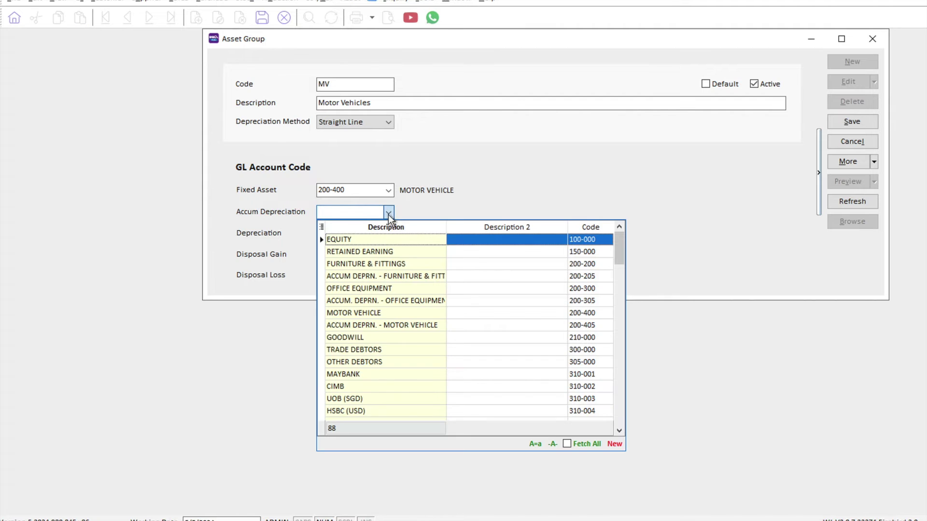
{"action": "type", "text": "moto"}
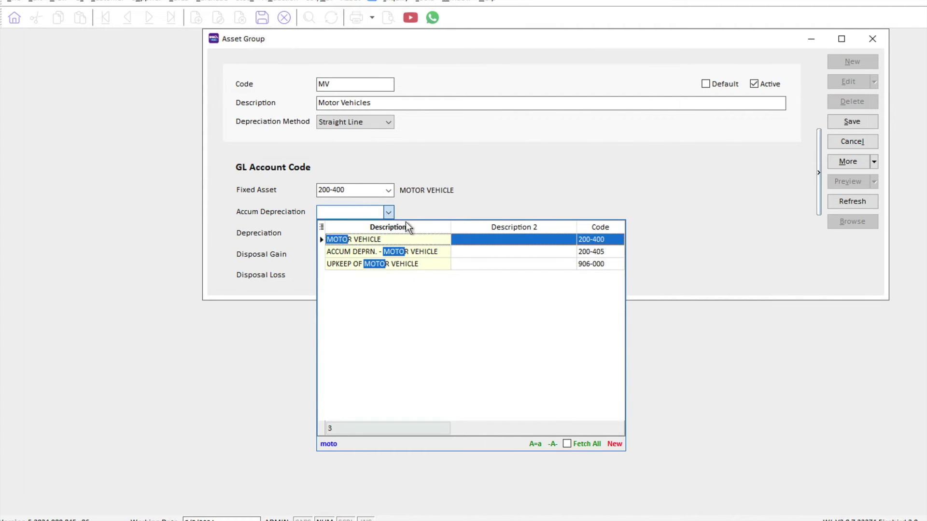
{"action": "left_click", "coordinate": [411, 251]}
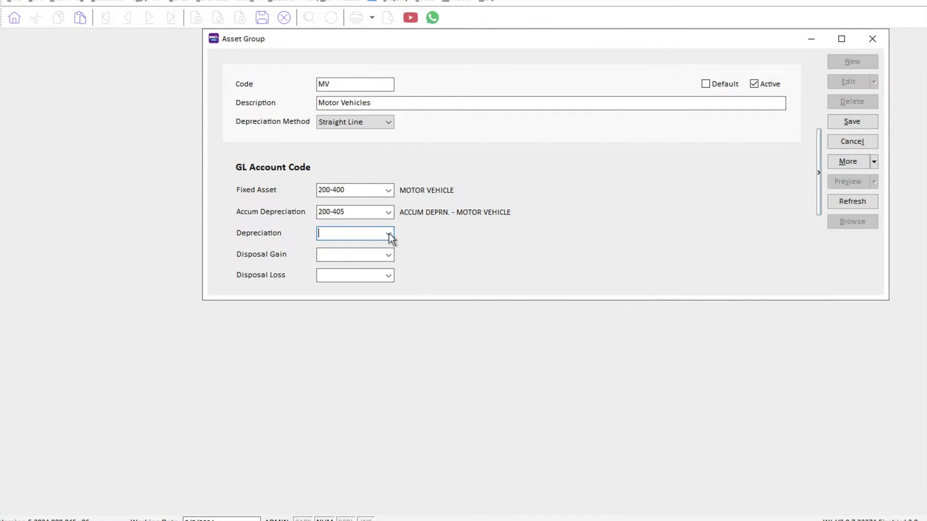
{"action": "left_click", "coordinate": [388, 235]}
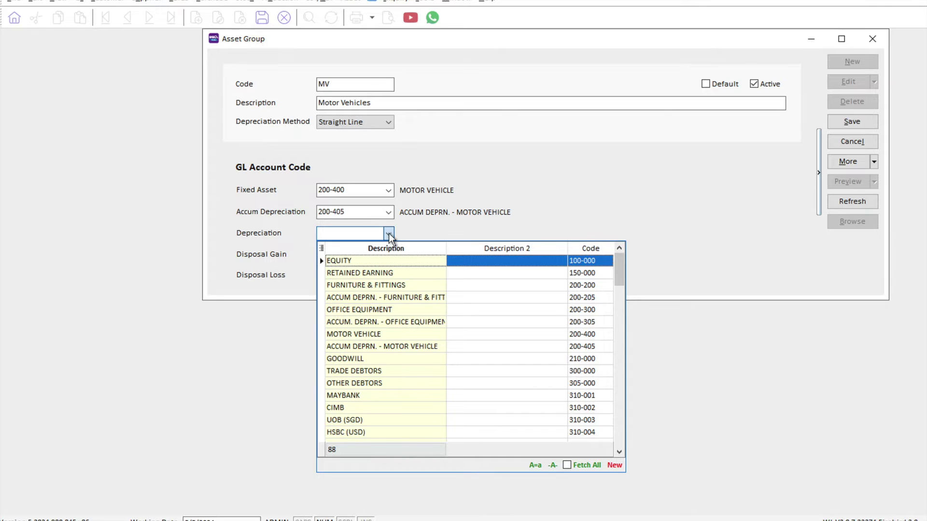
{"action": "type", "text": "dep"}
{"action": "key", "text": "Down"}
{"action": "key", "text": "Down"}
{"action": "key", "text": "Down"}
{"action": "key", "text": "Down"}
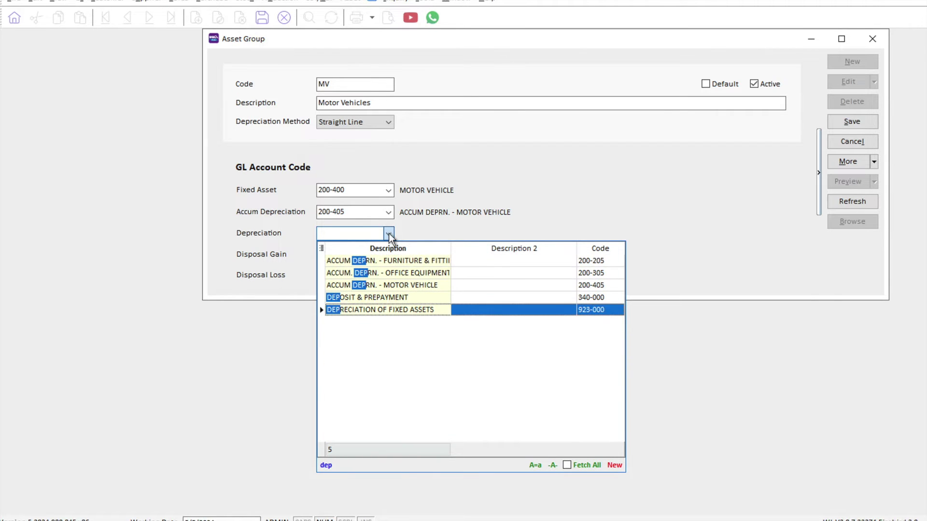
{"action": "key", "text": "Return"}
Set both disposal gain and disposal loss accounts to 531-000 and save the MV group
{"action": "key", "text": "Tab"}
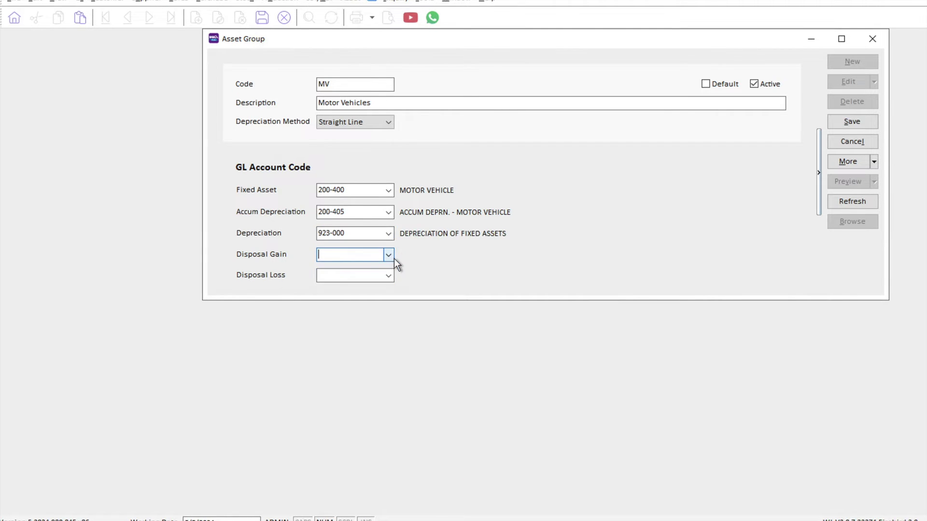
{"action": "left_click", "coordinate": [392, 257]}
{"action": "type", "text": "disp"}
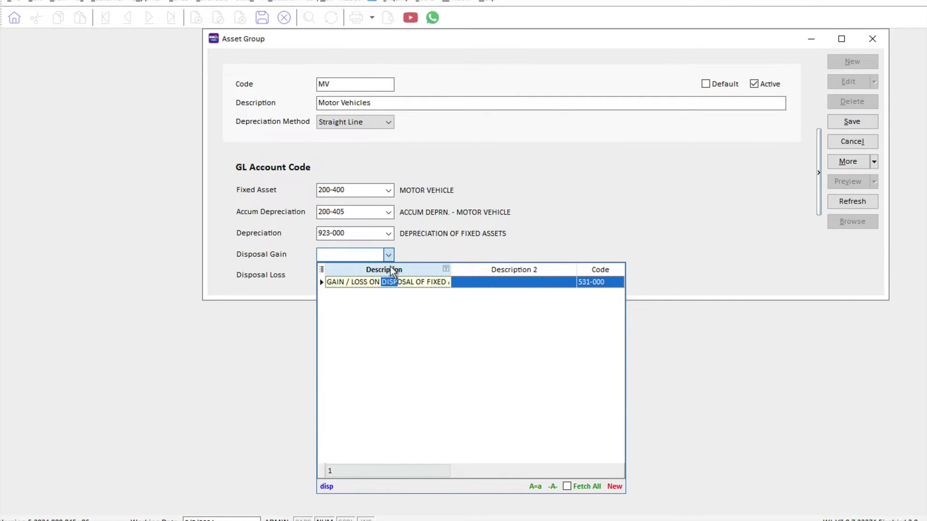
{"action": "left_click", "coordinate": [389, 282]}
{"action": "left_click", "coordinate": [387, 276]}
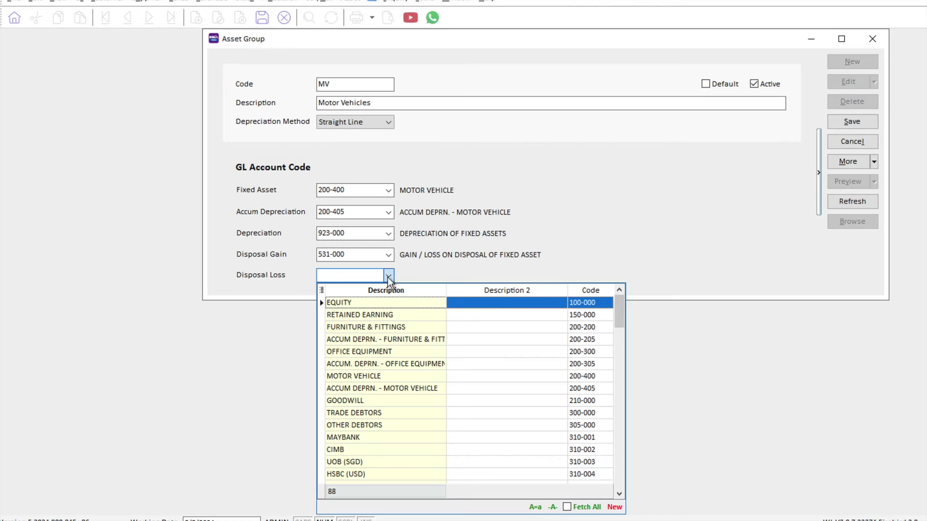
{"action": "type", "text": "gain"}
{"action": "key", "text": "Down"}
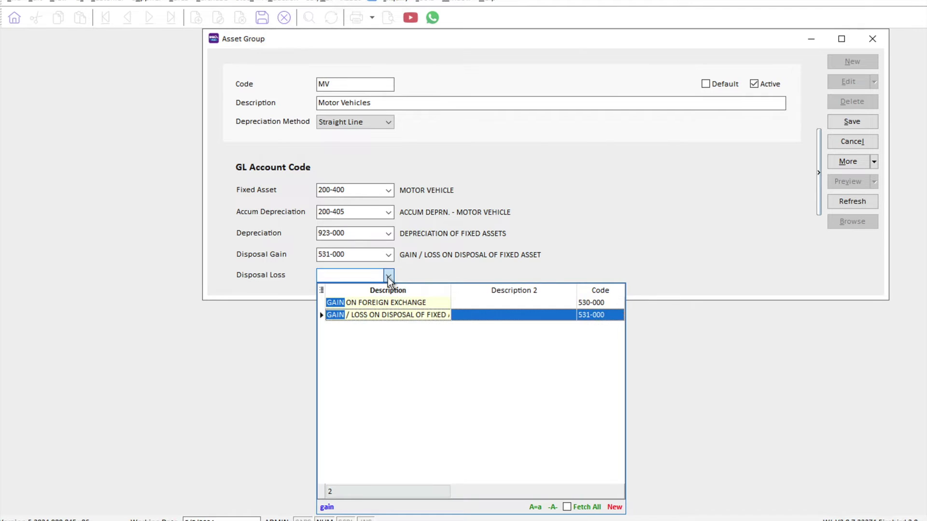
{"action": "key", "text": "Return"}
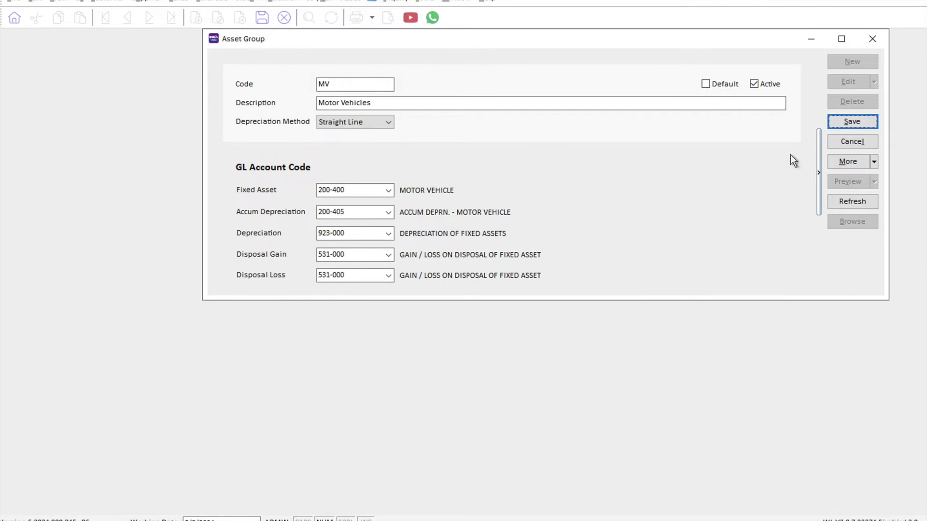
{"action": "left_click", "coordinate": [861, 126]}
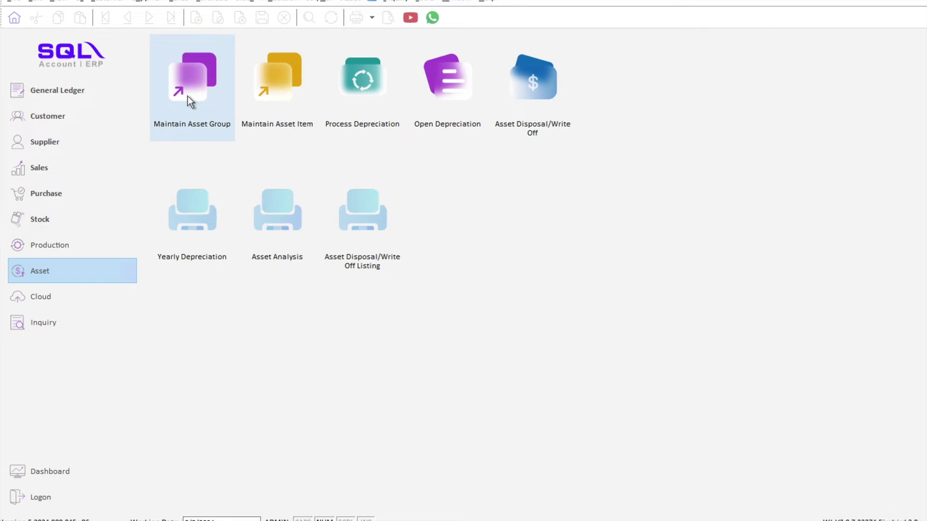
Open the asset item list showing TABLE and Chair, and start a new asset item
{"action": "left_click", "coordinate": [278, 92]}
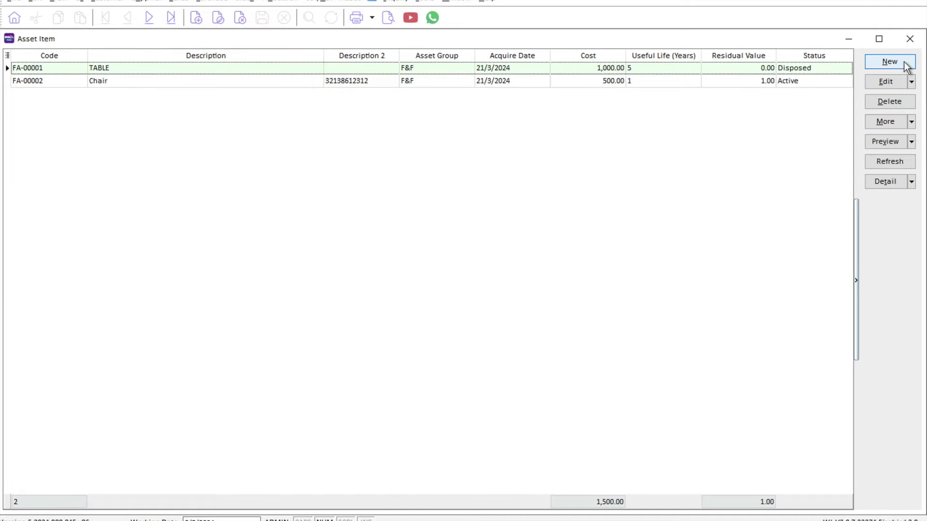
{"action": "left_click", "coordinate": [889, 62]}
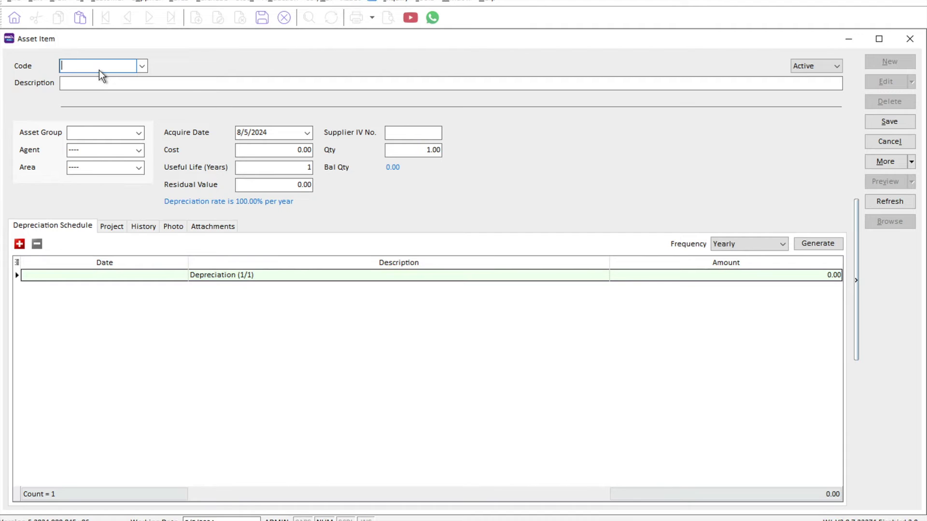
Enter code VBS8888 and description Toyota Camry, and assign it to the MV Motor Vehicles group
{"action": "type", "text": "VBS"}
{"action": "type", "text": "8888"}
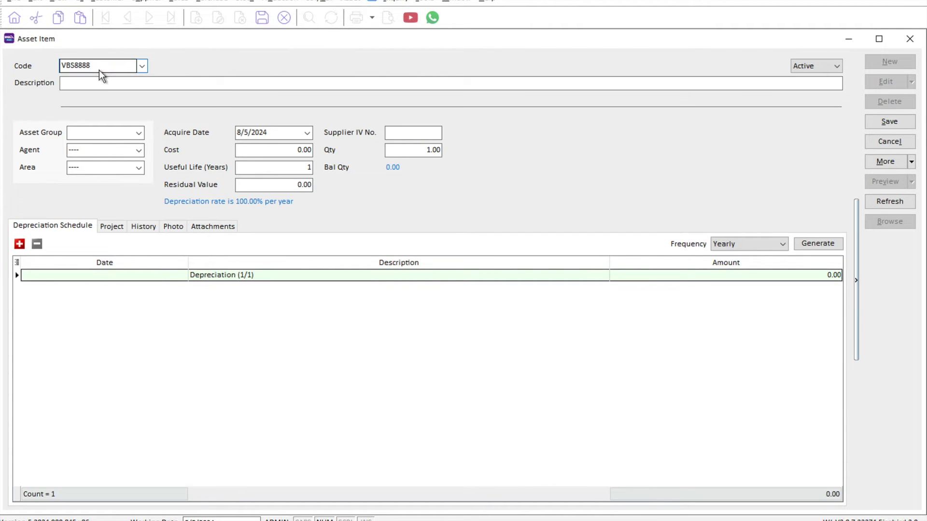
{"action": "key", "text": "Tab"}
{"action": "type", "text": "Toyota Camry"}
{"action": "key", "text": "Tab"}
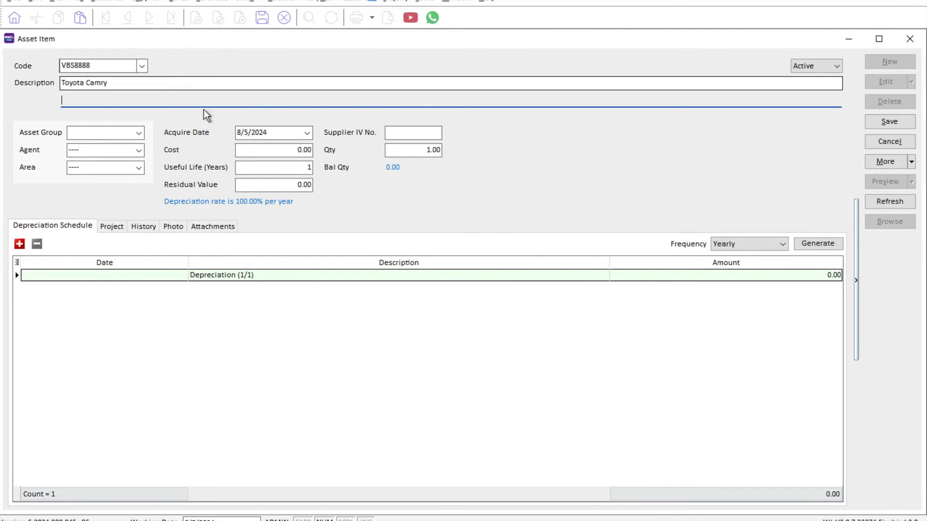
{"action": "left_click", "coordinate": [139, 133]}
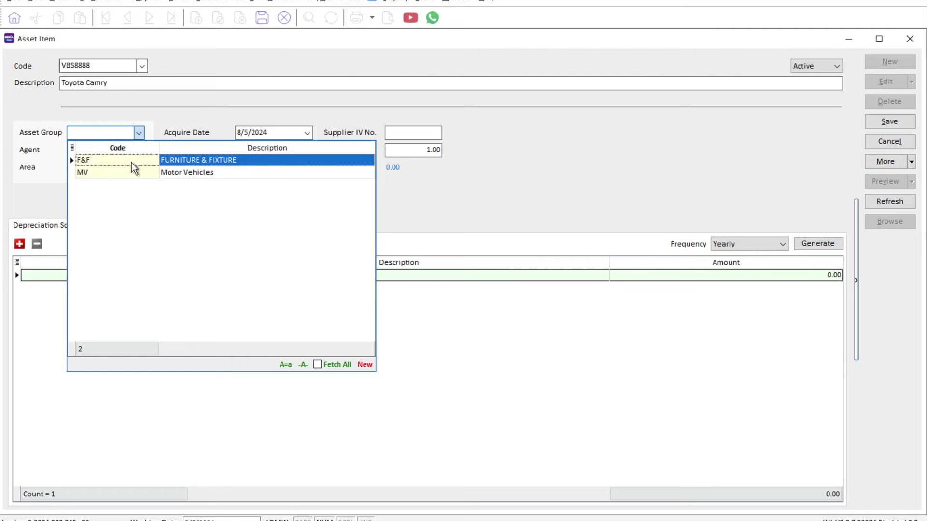
{"action": "left_click", "coordinate": [130, 177]}
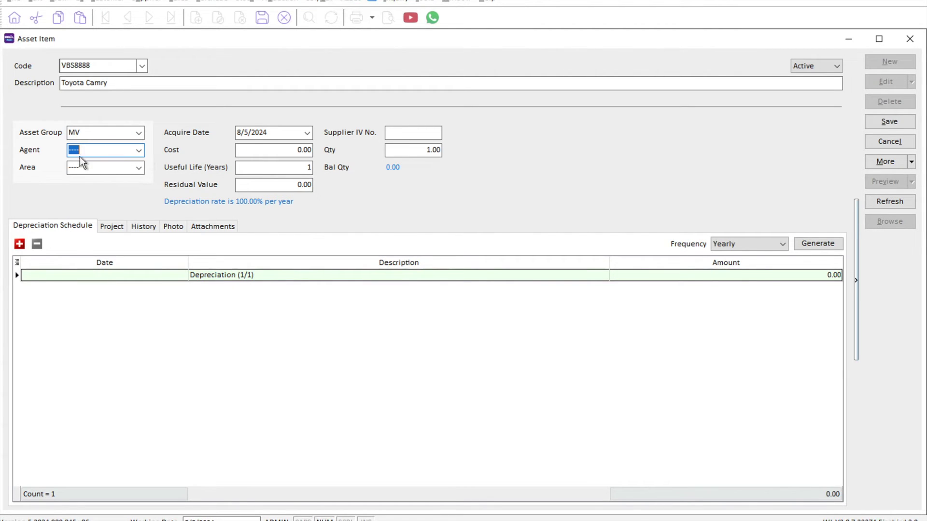
Check the 8/5/2024 acquire date and enter a cost of 130,000
{"action": "left_click", "coordinate": [280, 136]}
{"action": "left_click_drag", "start_coordinate": [267, 132], "coordinate": [221, 130]}
{"action": "double_click", "coordinate": [290, 132]}
{"action": "left_click", "coordinate": [282, 151]}
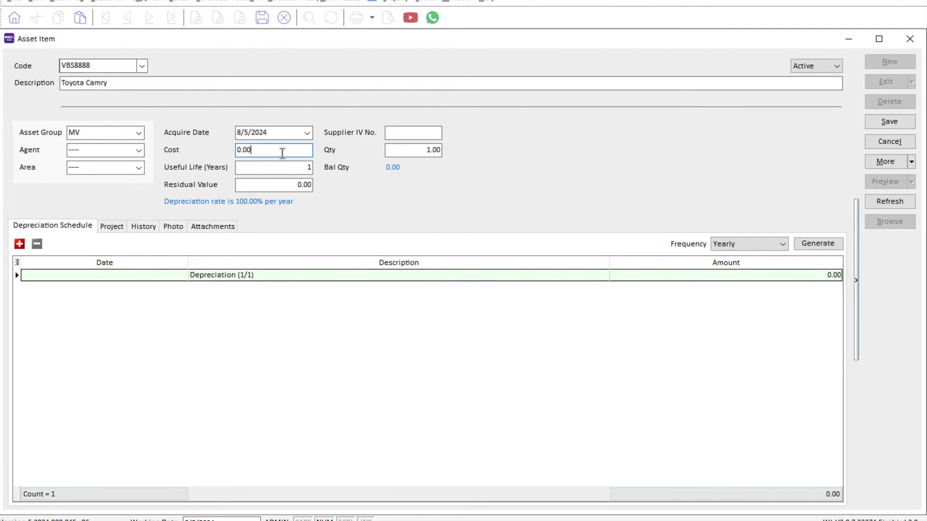
{"action": "left_click_drag", "start_coordinate": [282, 153], "coordinate": [199, 154]}
{"action": "type", "text": "130,"}
{"action": "type", "text": "0000"}
{"action": "key", "text": "Tab"}
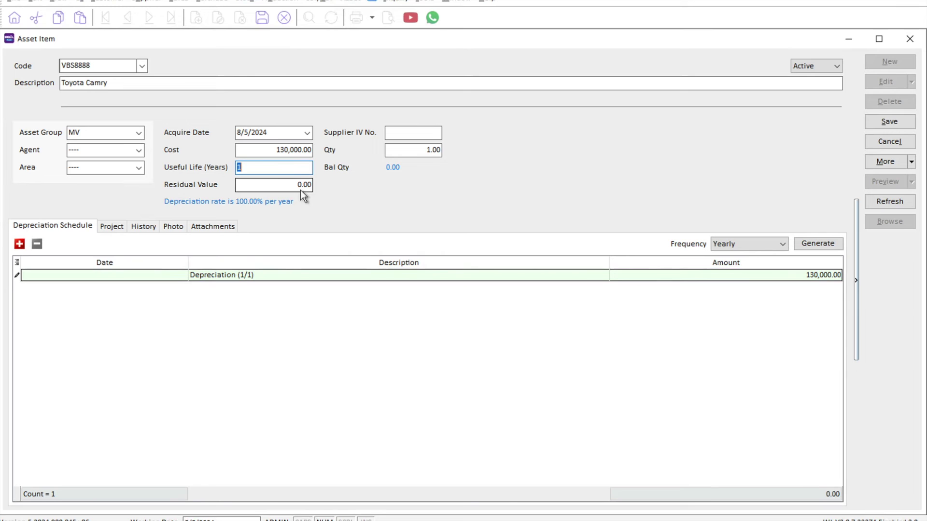
Set a 5-year useful life, residual value 1.00 and the supplier invoice number
{"action": "type", "text": "5"}
{"action": "key", "text": "Tab"}
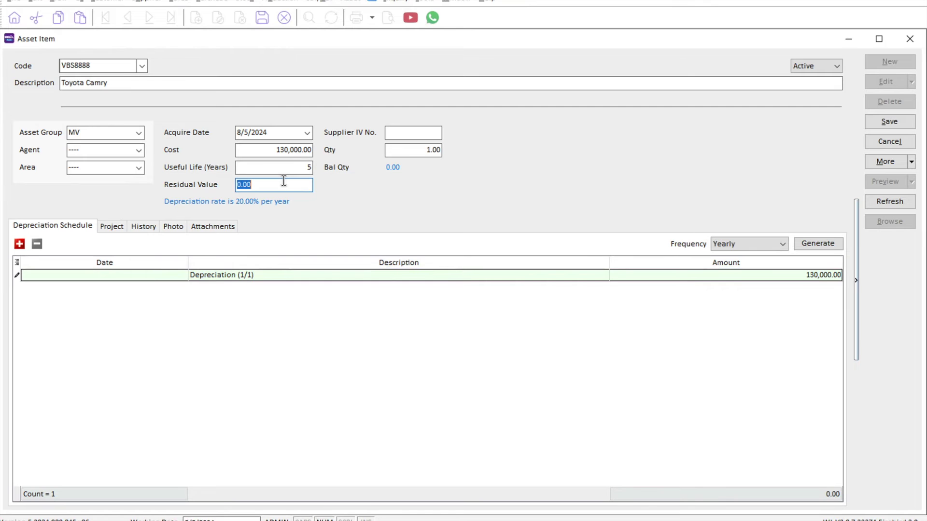
{"action": "type", "text": "1"}
{"action": "key", "text": "Tab"}
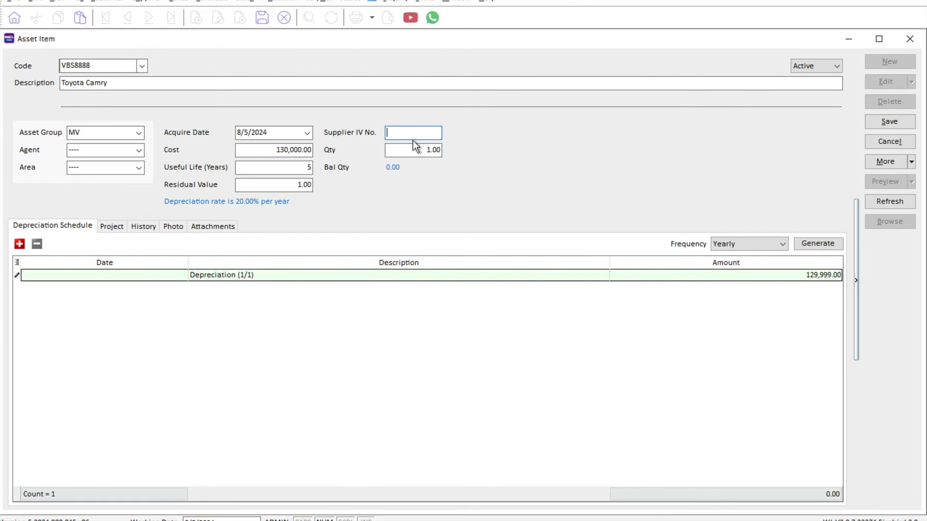
{"action": "type", "text": "31231"}
{"action": "key", "text": "Tab"}
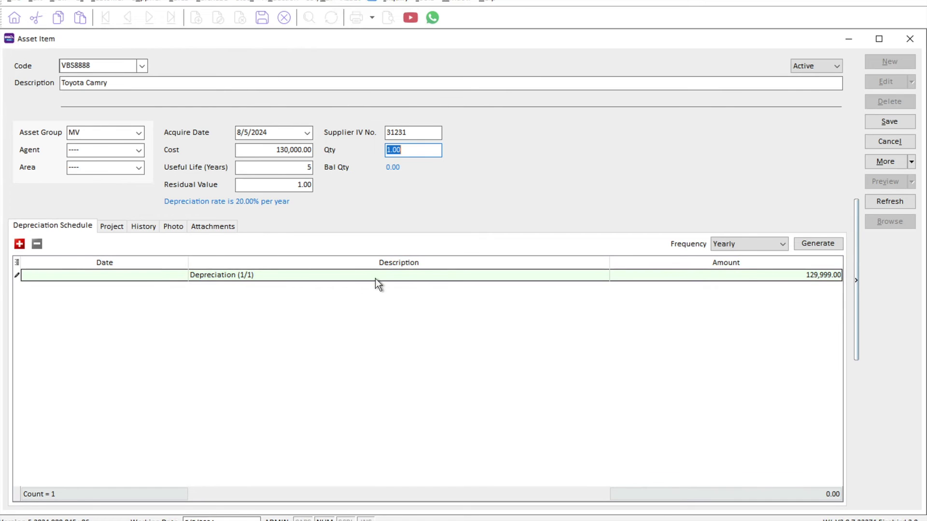
{"action": "left_click", "coordinate": [729, 244]}
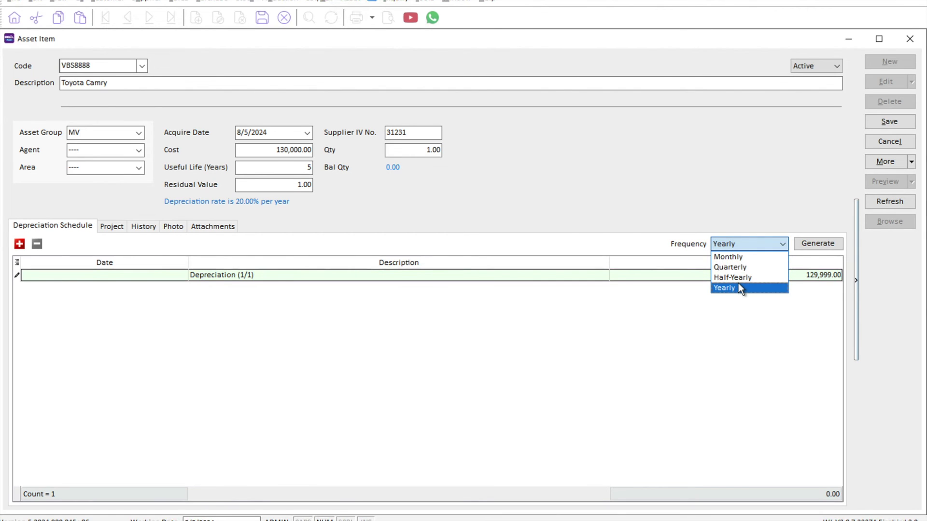
Switch depreciation to Monthly and regenerate the schedule, replacing the old entry with 60 lines of 2,166.65
{"action": "left_click", "coordinate": [737, 256]}
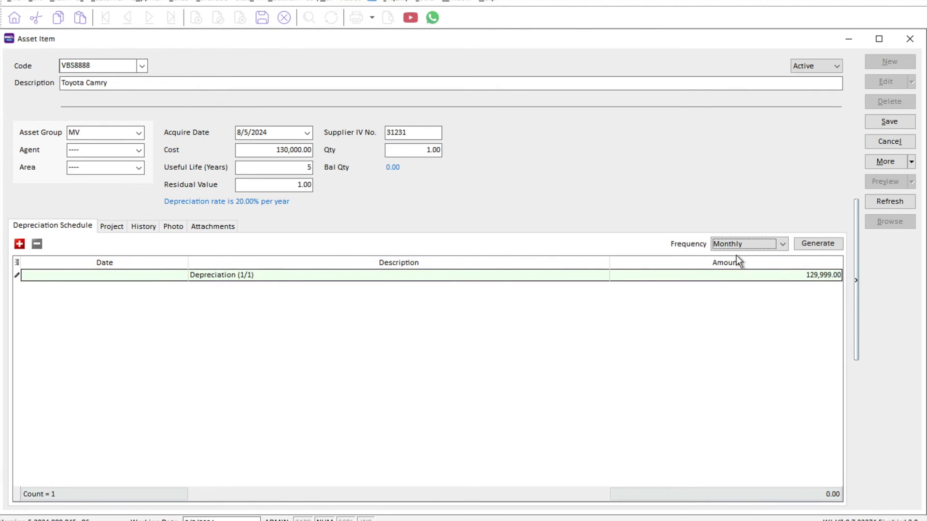
{"action": "left_click", "coordinate": [811, 246]}
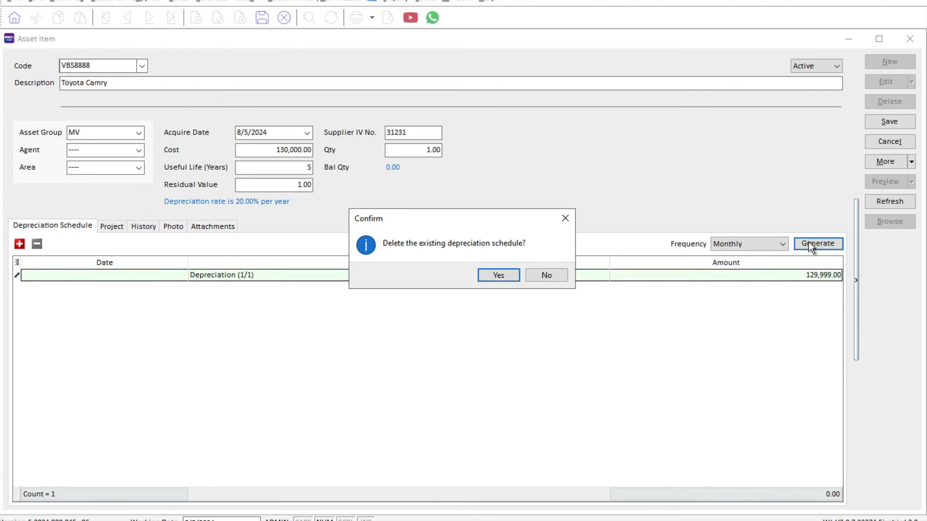
{"action": "left_click", "coordinate": [499, 276]}
{"action": "left_click", "coordinate": [448, 279]}
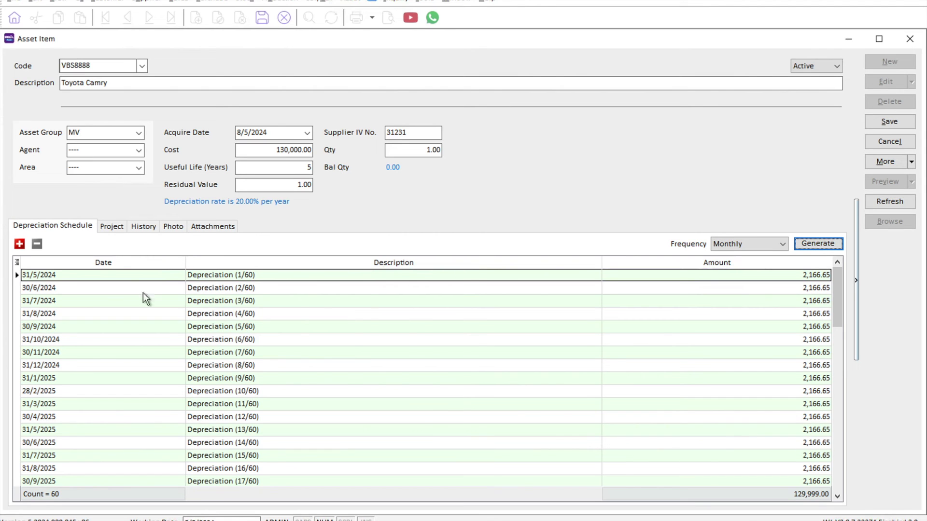
{"action": "left_click", "coordinate": [111, 228]}
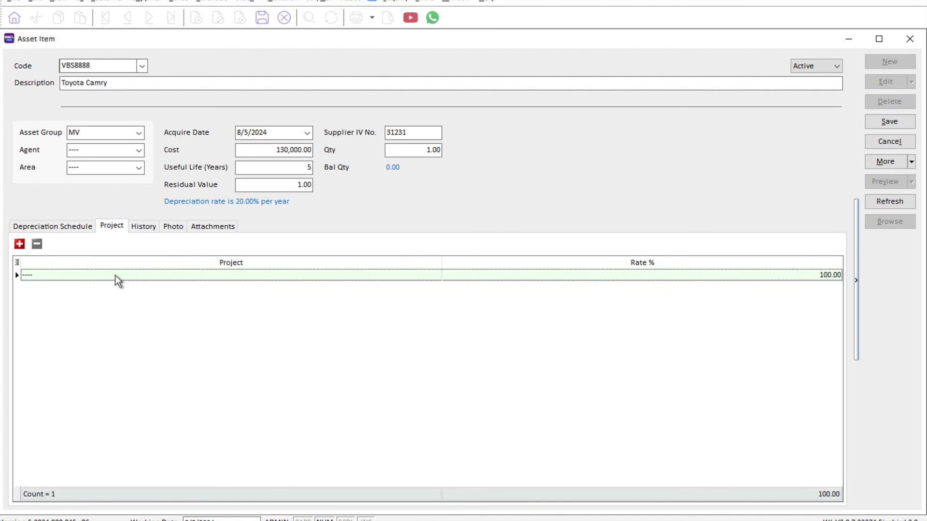
Check the 100.00 project rate, then look at the empty Photo and Attachments pages
{"action": "left_click", "coordinate": [782, 275]}
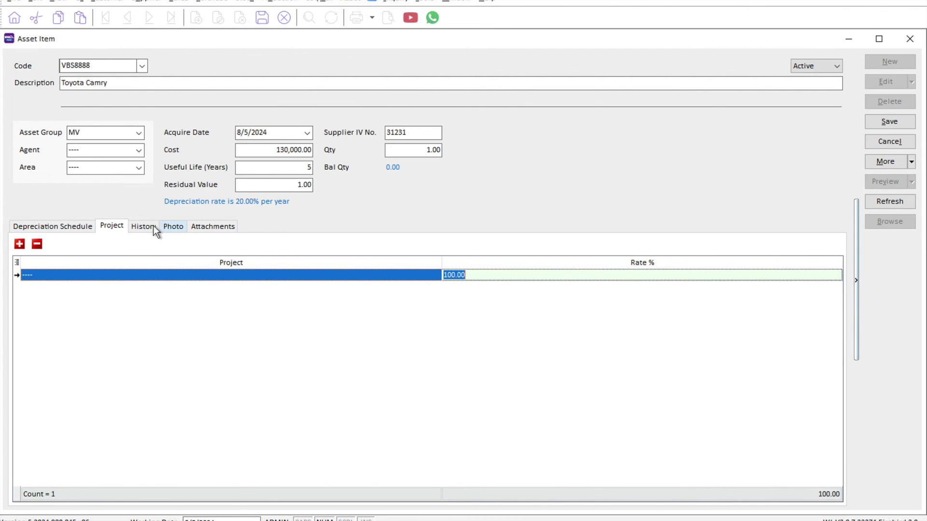
{"action": "left_click", "coordinate": [170, 228]}
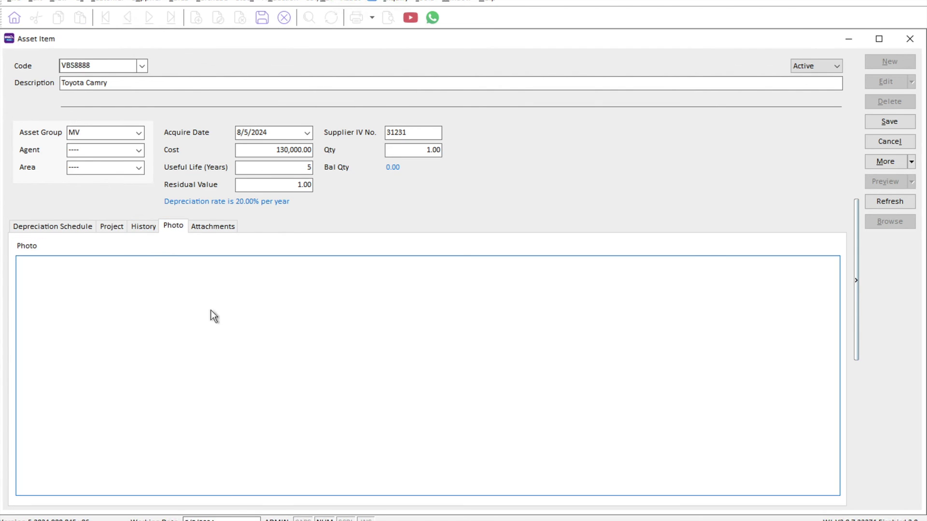
{"action": "left_click", "coordinate": [215, 228]}
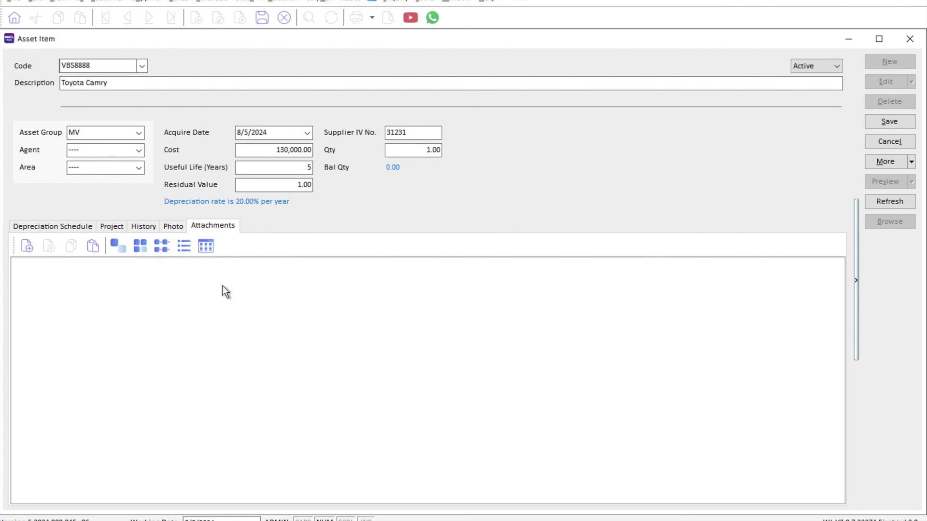